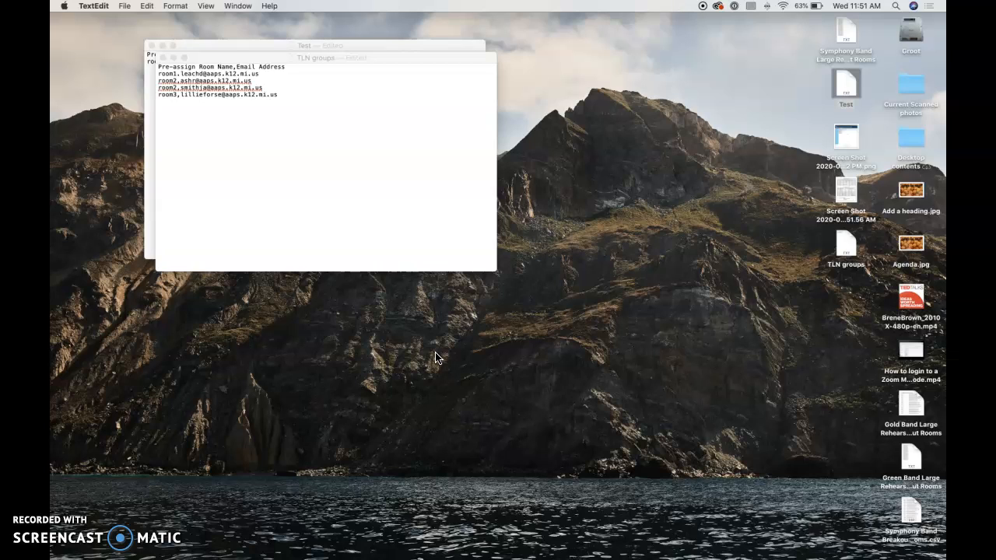
# - Bring the Test file to the front and examine its header line and the format of the room1 entry
pyautogui.click(383, 44)
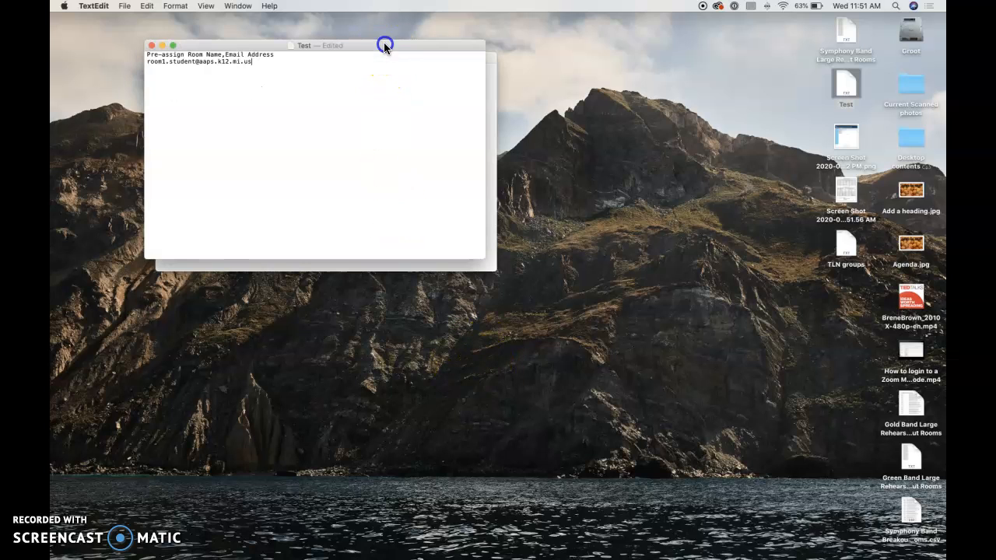
pyautogui.moveTo(377, 45)
pyautogui.mouseDown()
pyautogui.moveTo(407, 67)
pyautogui.moveTo(388, 56)
pyautogui.mouseUp()
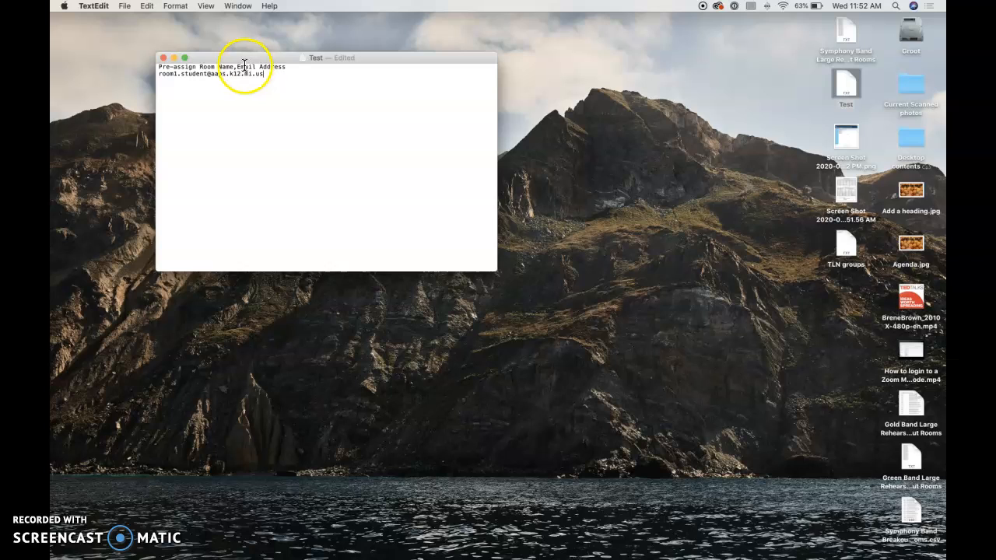
pyautogui.moveTo(159, 67); pyautogui.dragTo(287, 68)
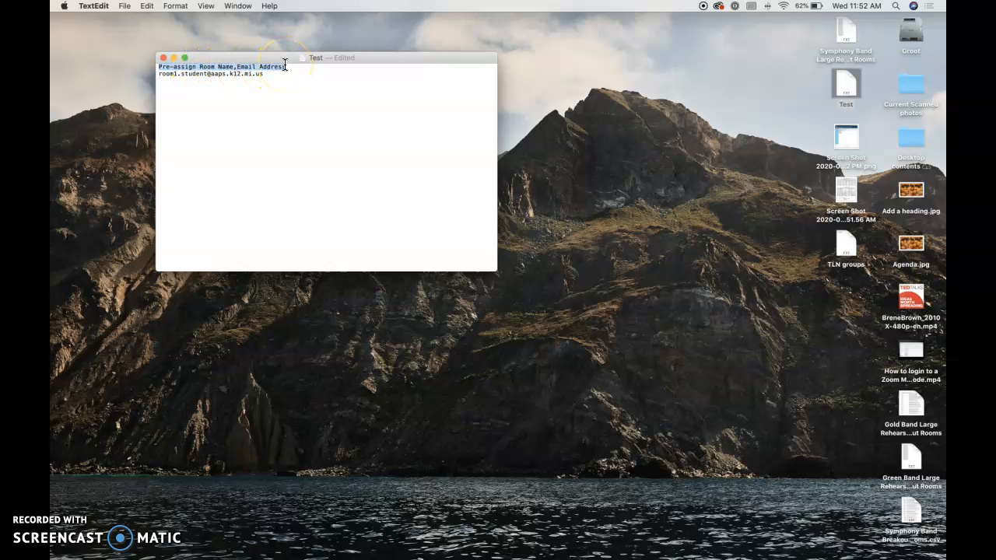
pyautogui.click(267, 95)
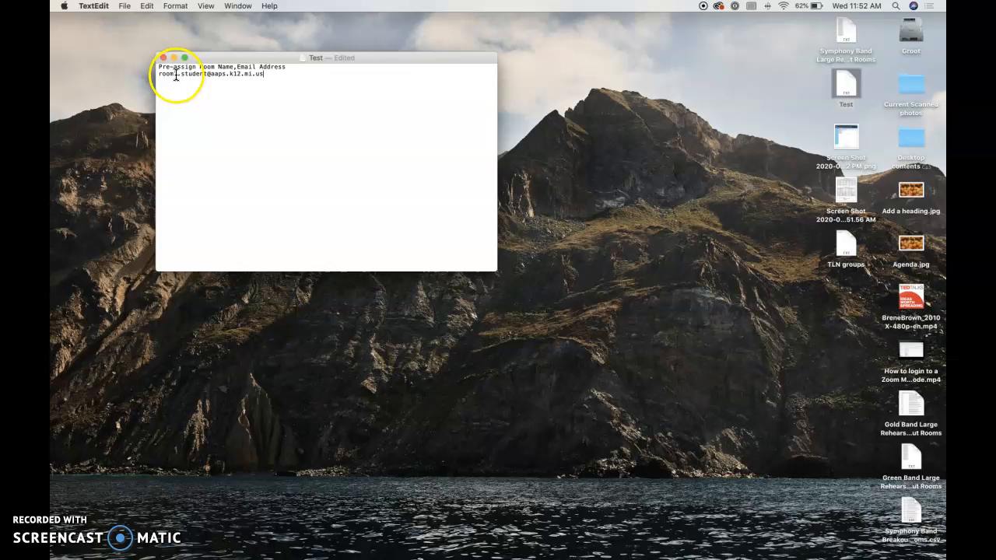
pyautogui.moveTo(177, 74); pyautogui.dragTo(159, 74)
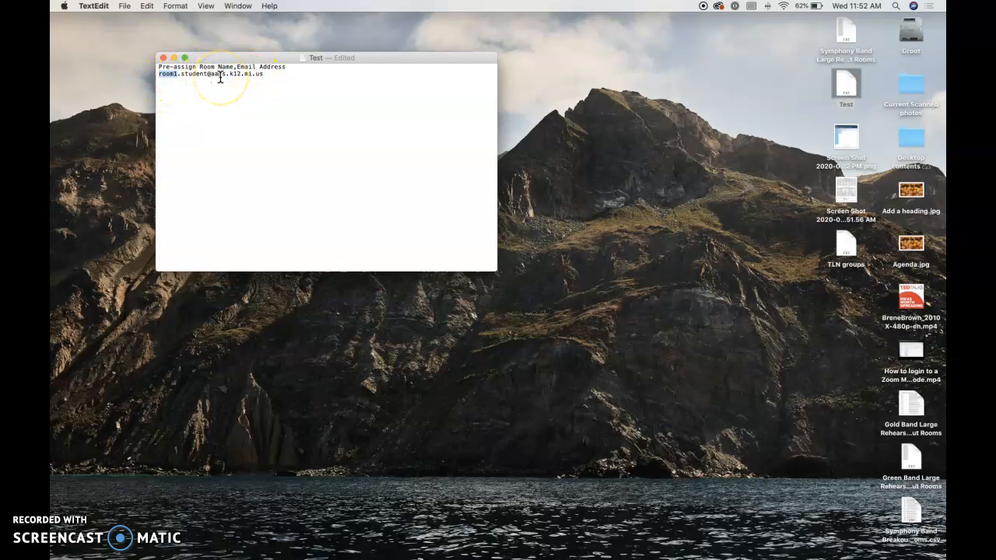
pyautogui.click(527, 184)
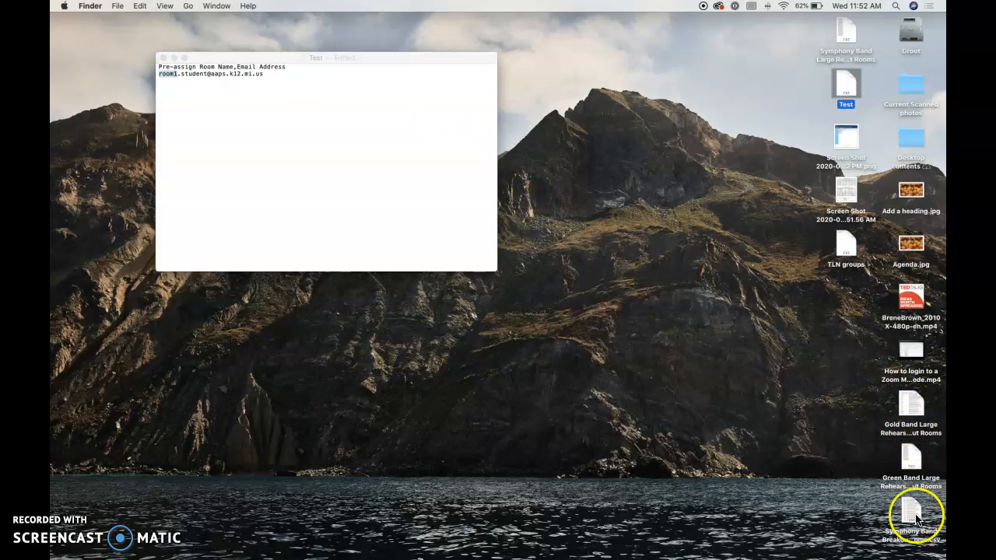
# - Copy the header line "Pre-assign Room Name,Email Address" from Test to the top of Symphony Band Breakout Rooms.csv and close that file
pyautogui.doubleClick(913, 509)
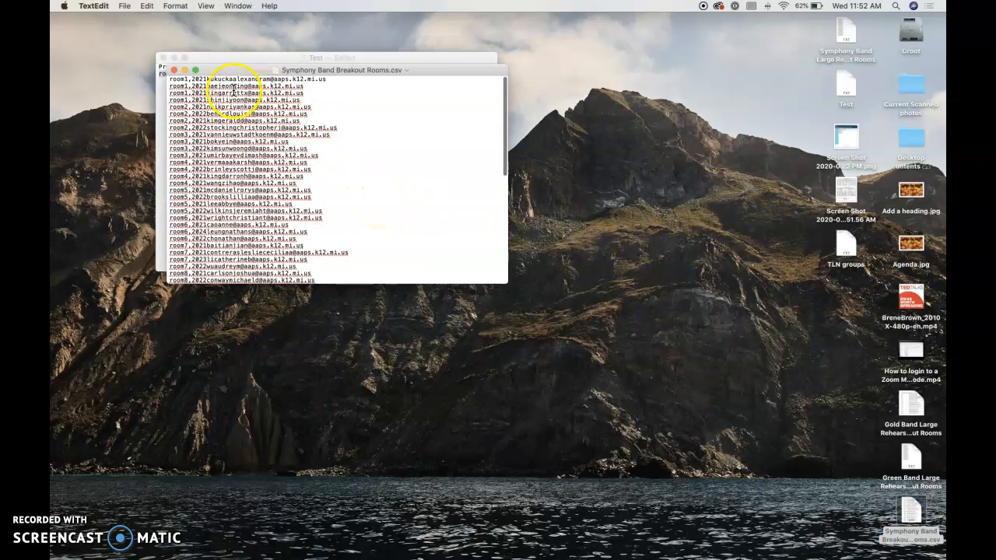
pyautogui.moveTo(233, 70); pyautogui.dragTo(271, 122)
pyautogui.click(282, 70)
pyautogui.moveTo(285, 67); pyautogui.dragTo(159, 66)
pyautogui.press('super+c')
pyautogui.click(493, 272)
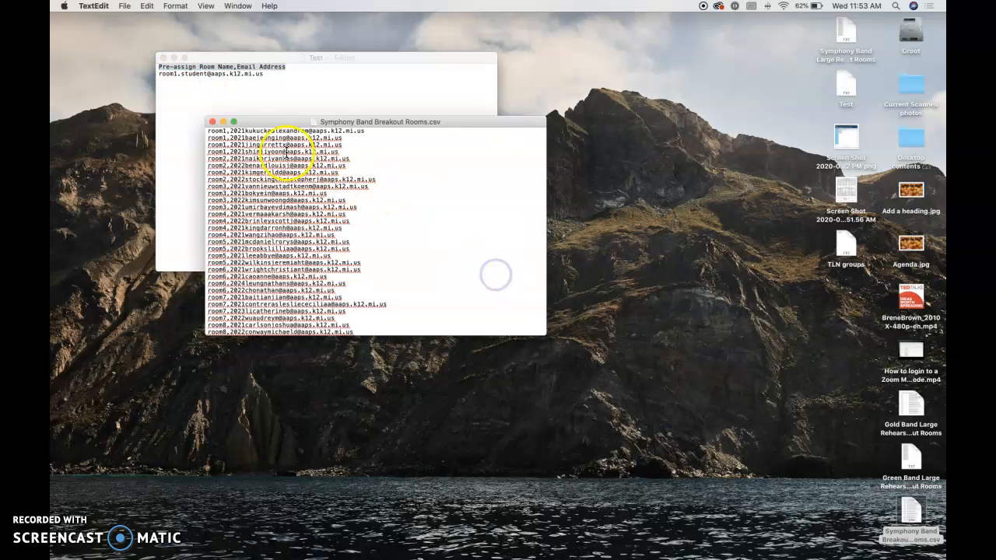
pyautogui.press('Return')
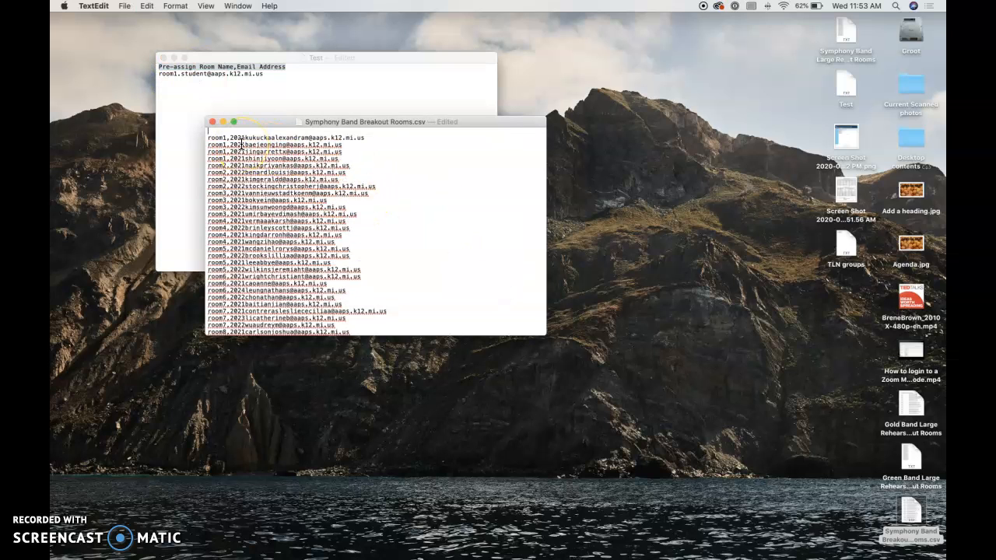
pyautogui.press('super+v')
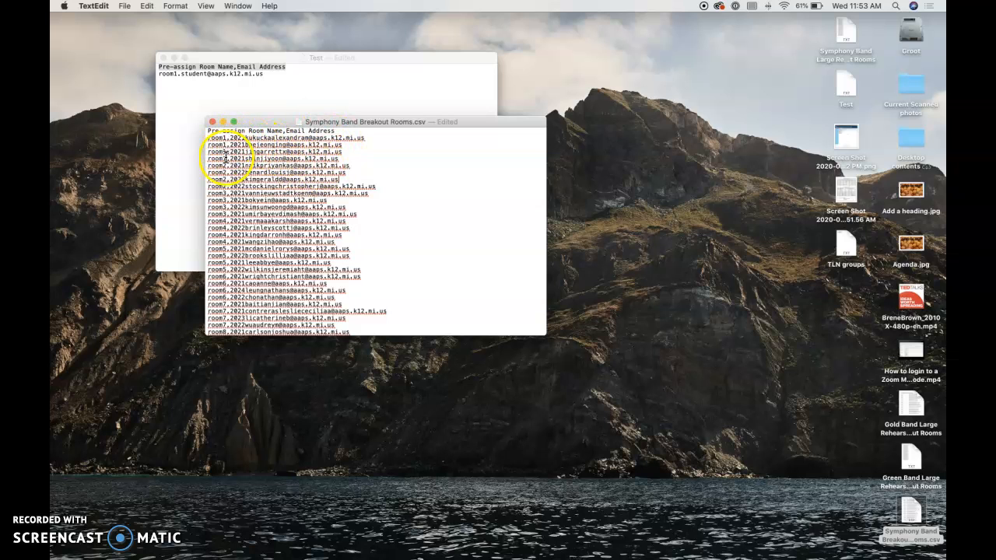
pyautogui.scroll(-2, 308, 234)
pyautogui.scroll(-10, 309, 233)
pyautogui.scroll(12, 309, 234)
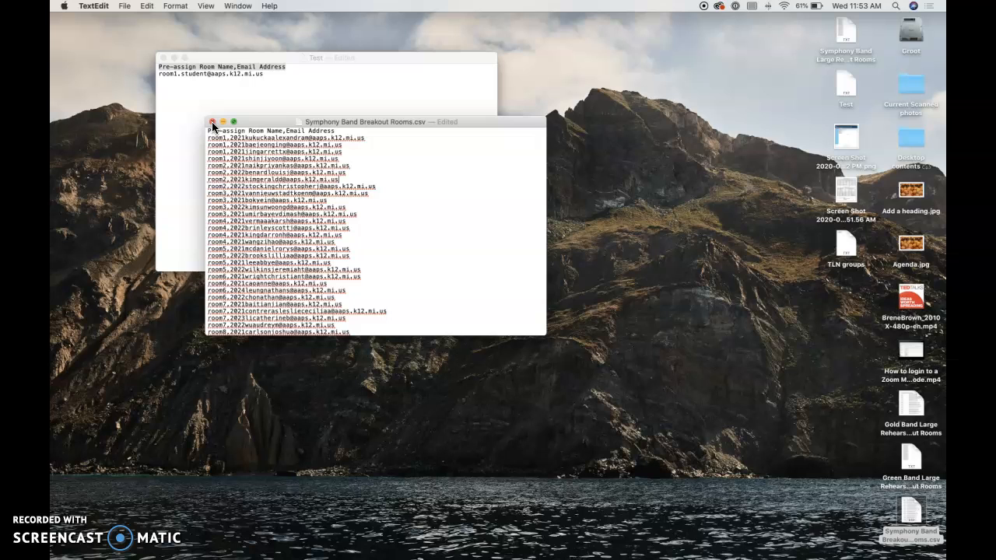
pyautogui.click(212, 122)
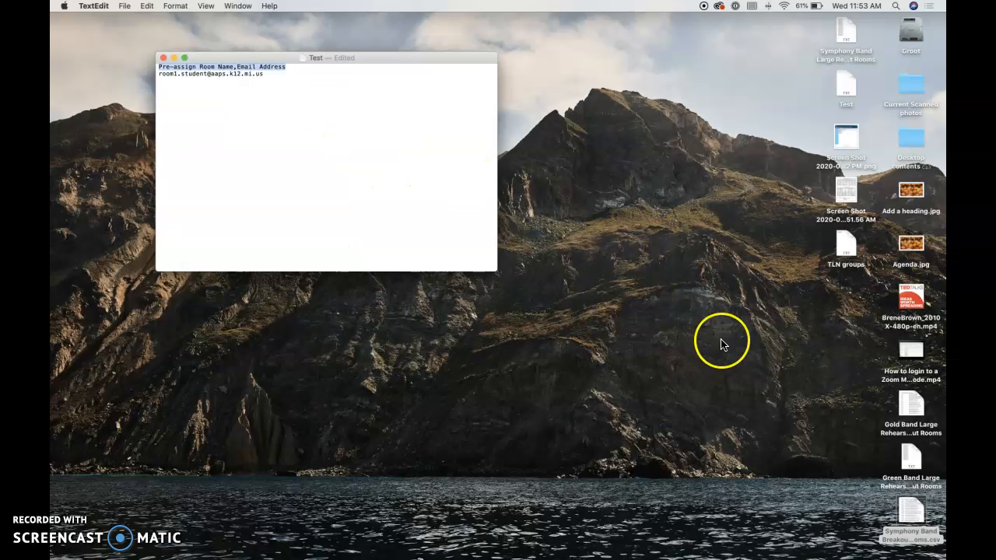
# - Reopen Symphony Band Breakout Rooms.csv to check its header line, close it, and bring up the TLN groups file
pyautogui.doubleClick(908, 515)
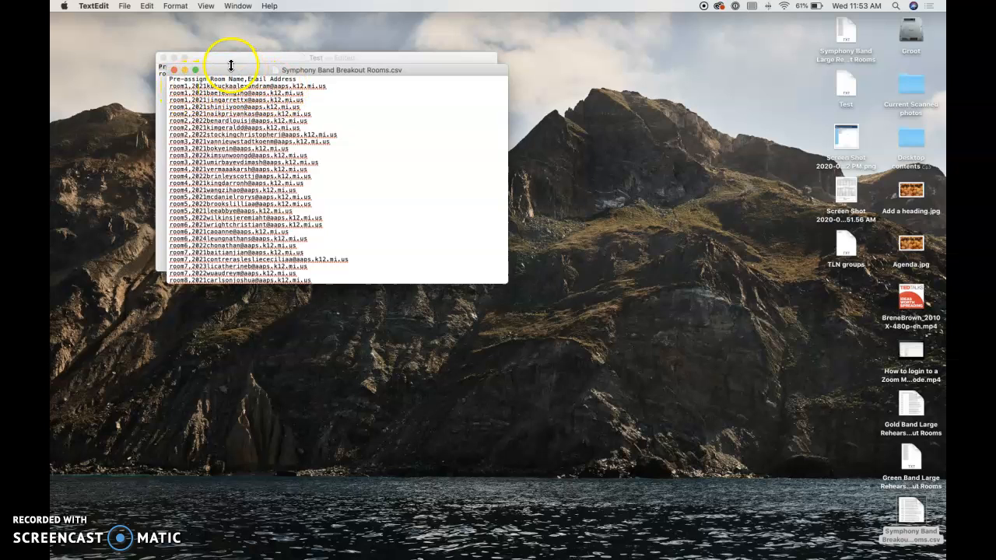
pyautogui.click(173, 70)
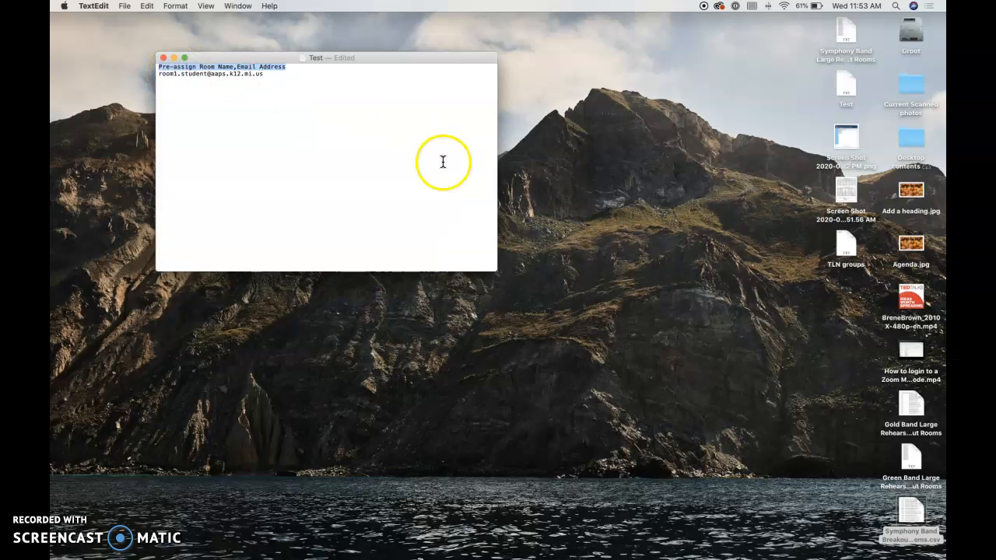
pyautogui.doubleClick(845, 237)
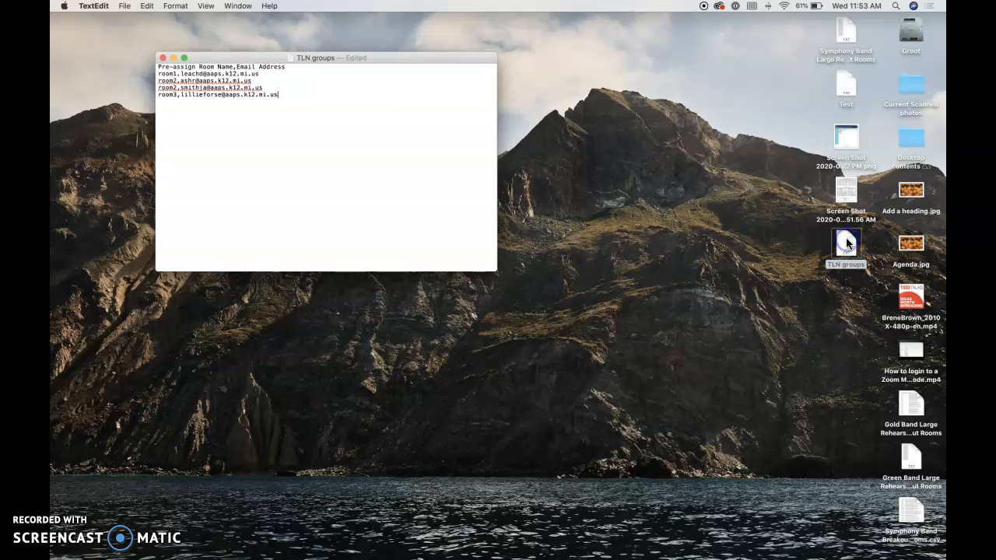
pyautogui.moveTo(402, 59); pyautogui.dragTo(412, 58)
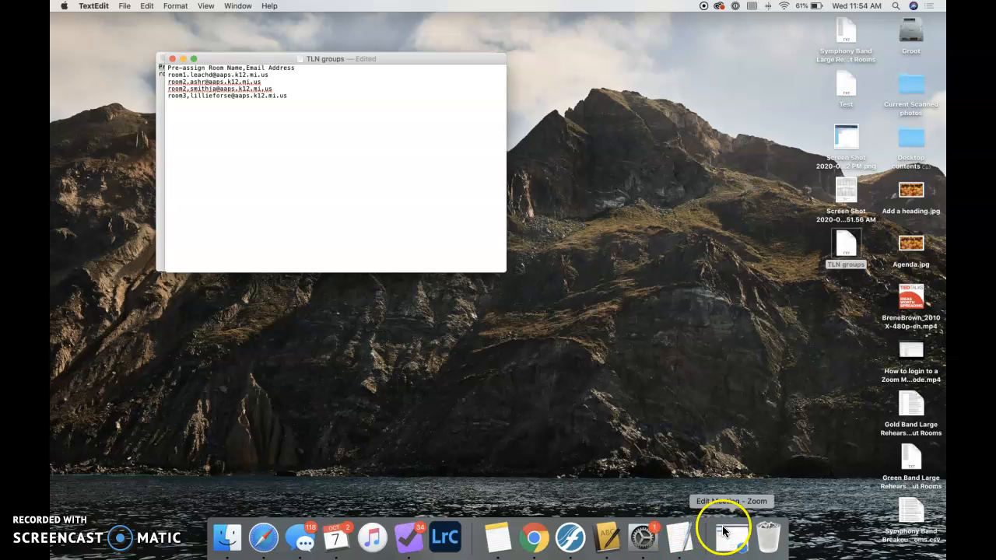
# - Switch to the Zoom Edit Meeting page in Safari and enable Breakout Room pre-assign for the HS TLN meeting
pyautogui.click(731, 531)
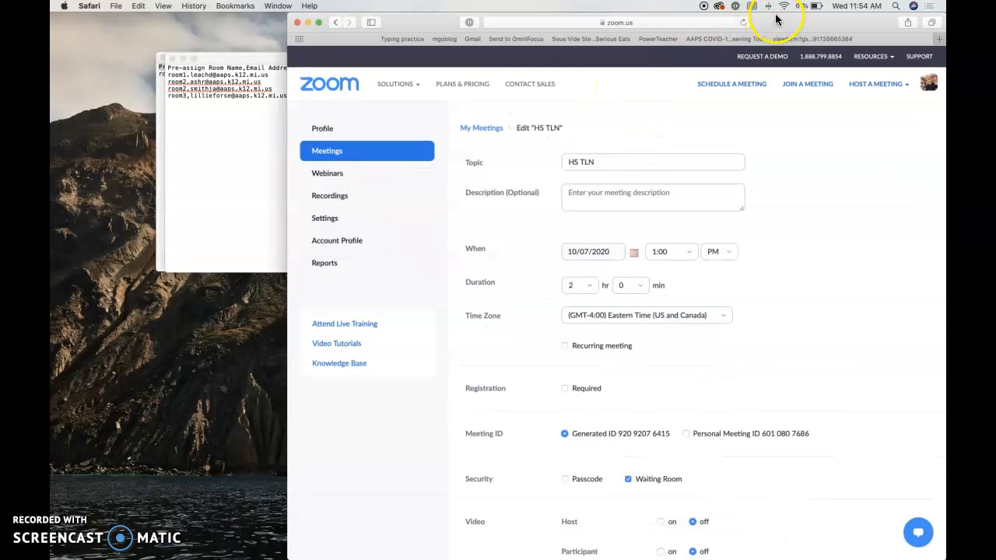
pyautogui.moveTo(777, 20); pyautogui.dragTo(757, 20)
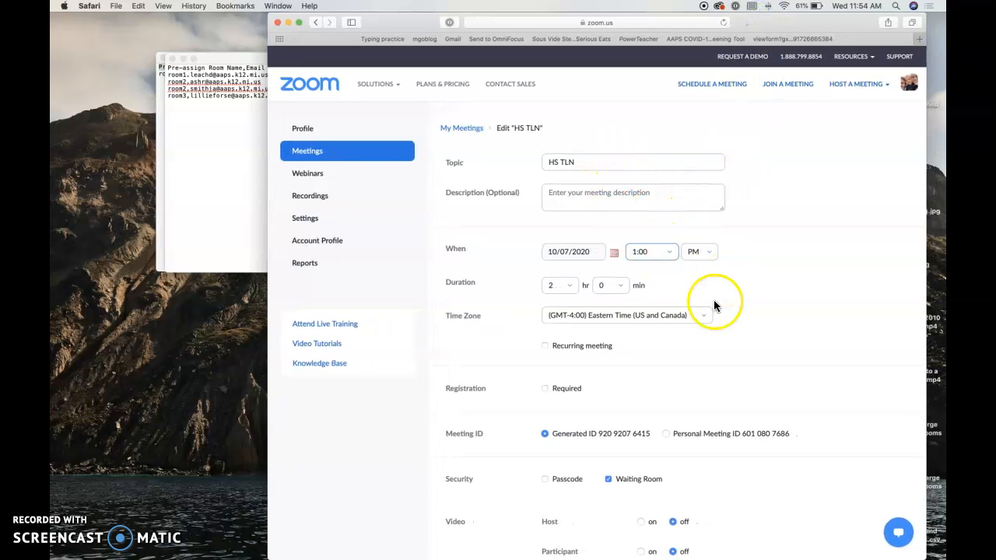
pyautogui.scroll(-3, 739, 294)
pyautogui.scroll(-6, 739, 293)
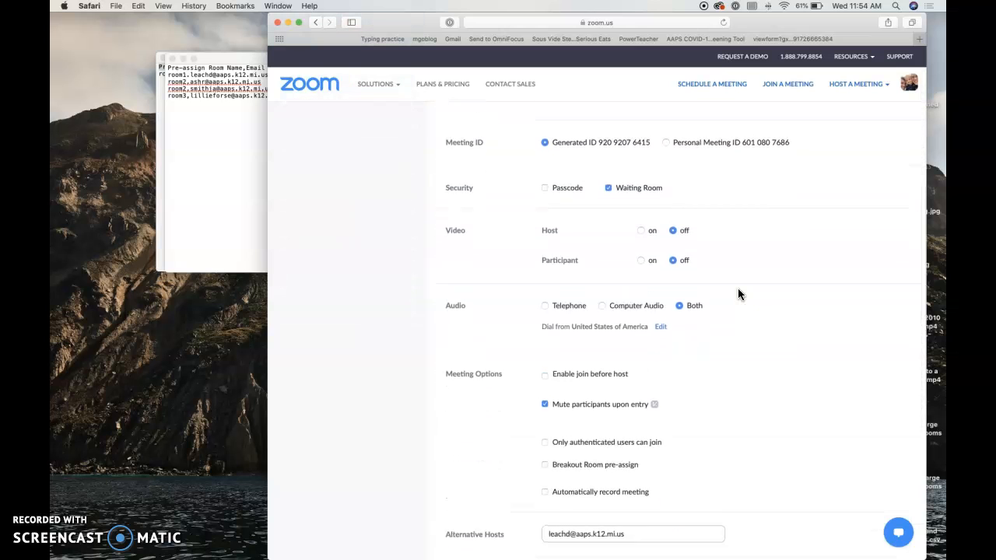
pyautogui.scroll(-3, 737, 294)
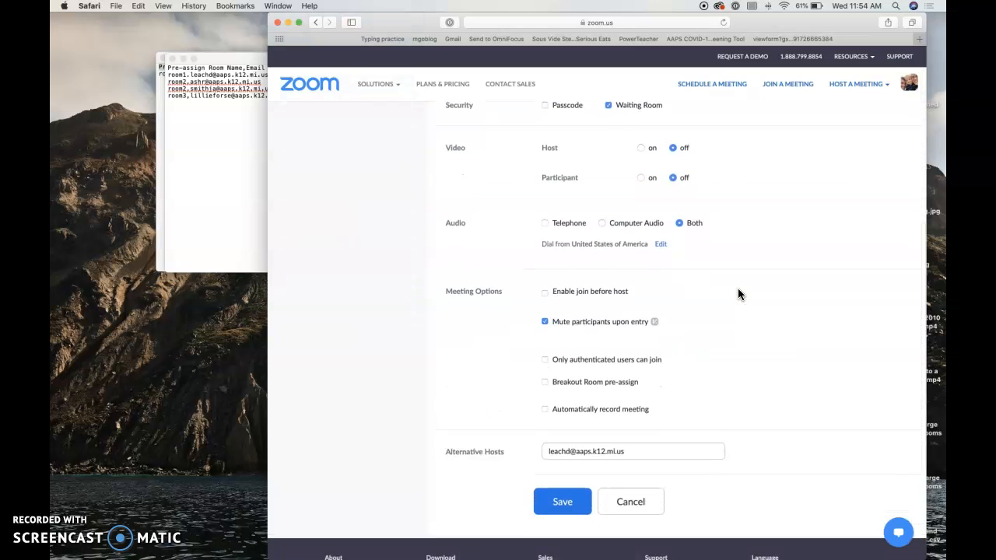
pyautogui.click(544, 376)
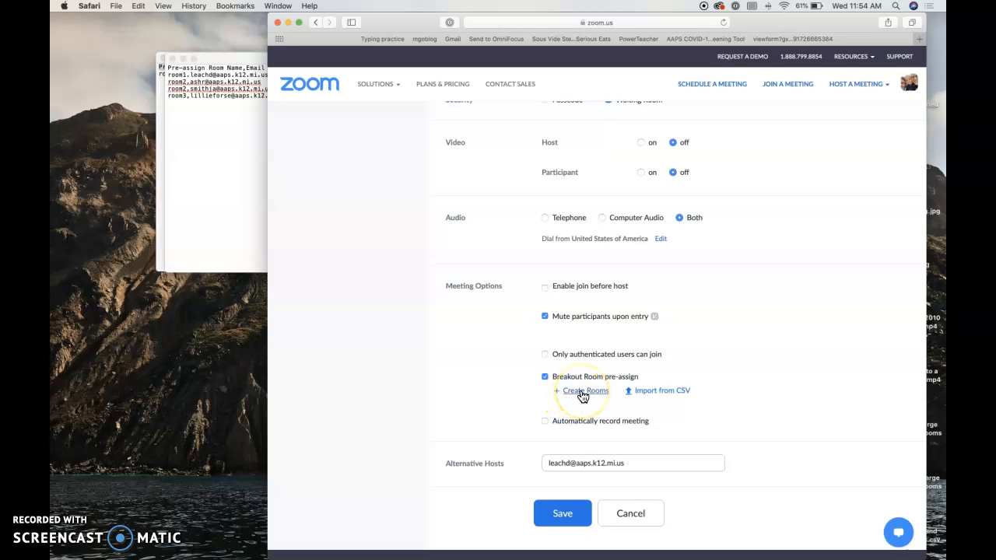
pyautogui.click(582, 394)
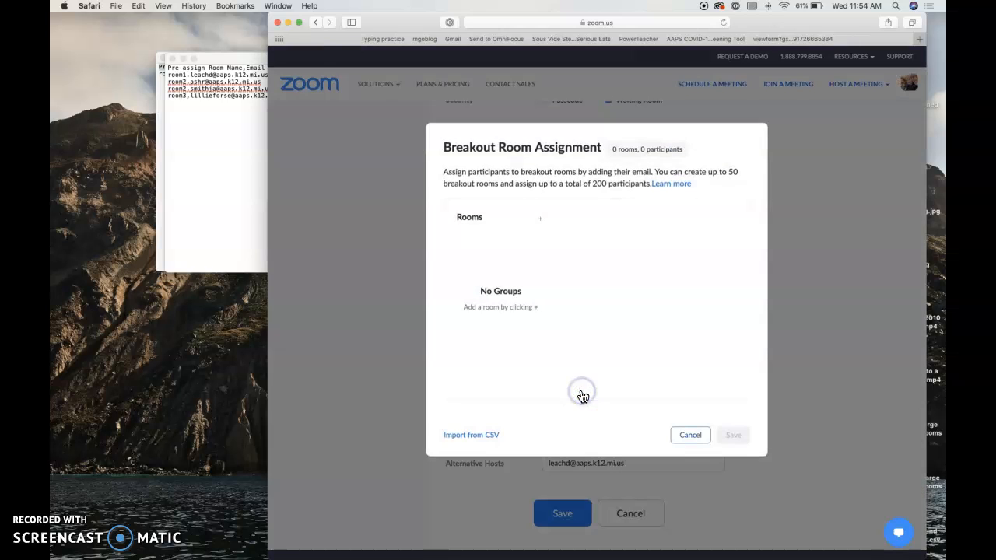
pyautogui.click(541, 221)
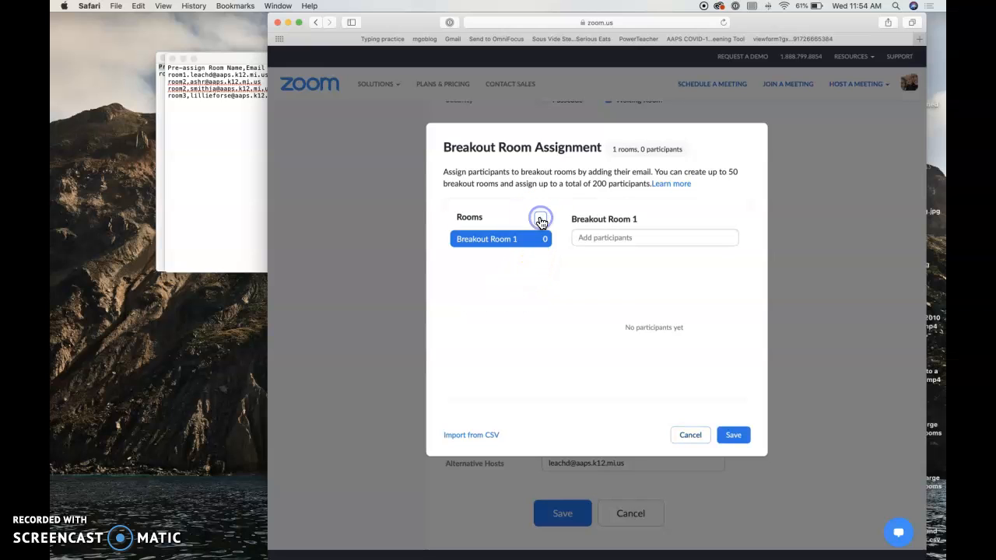
pyautogui.click(582, 238)
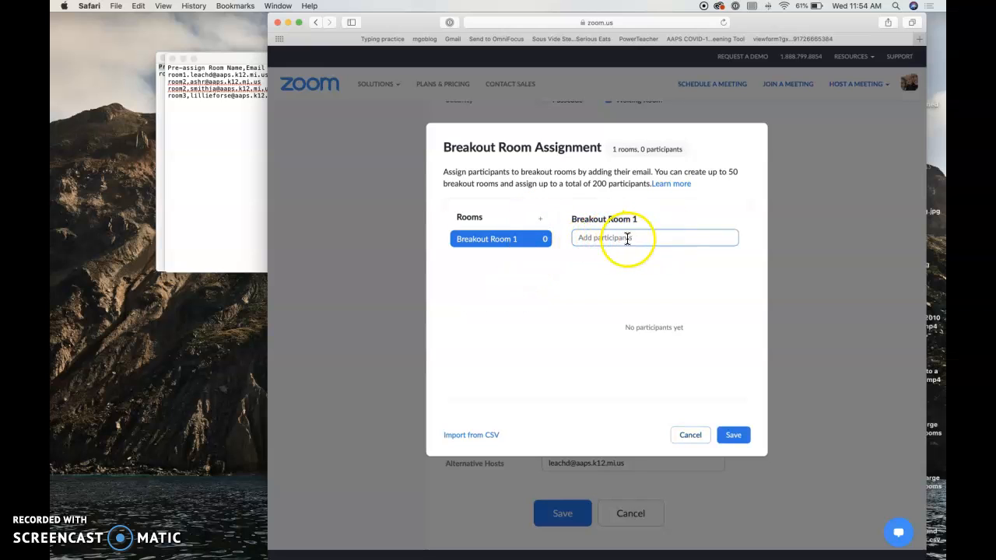
pyautogui.click(692, 435)
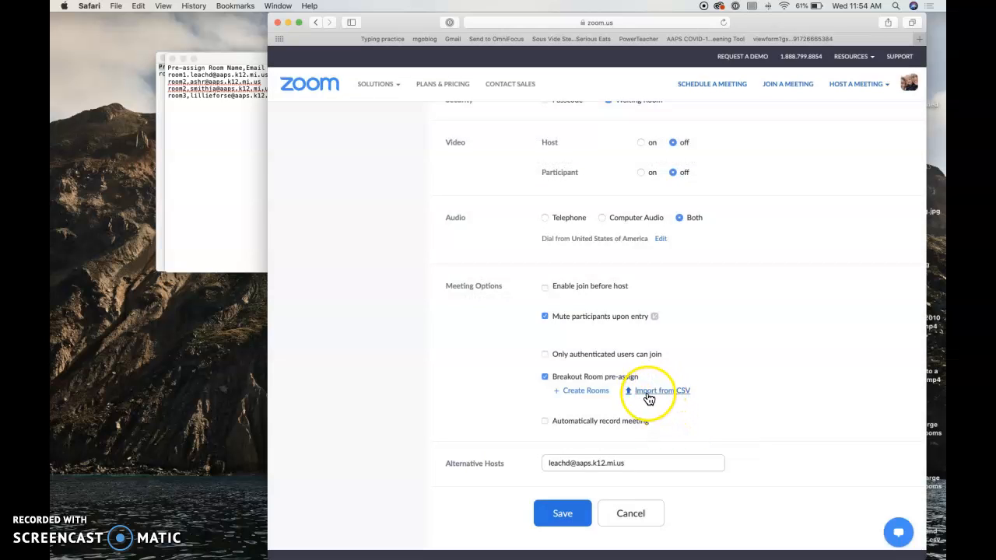
# - Import the breakout rooms and participants from the TLN groups file on the Desktop and save the room assignment
pyautogui.click(656, 392)
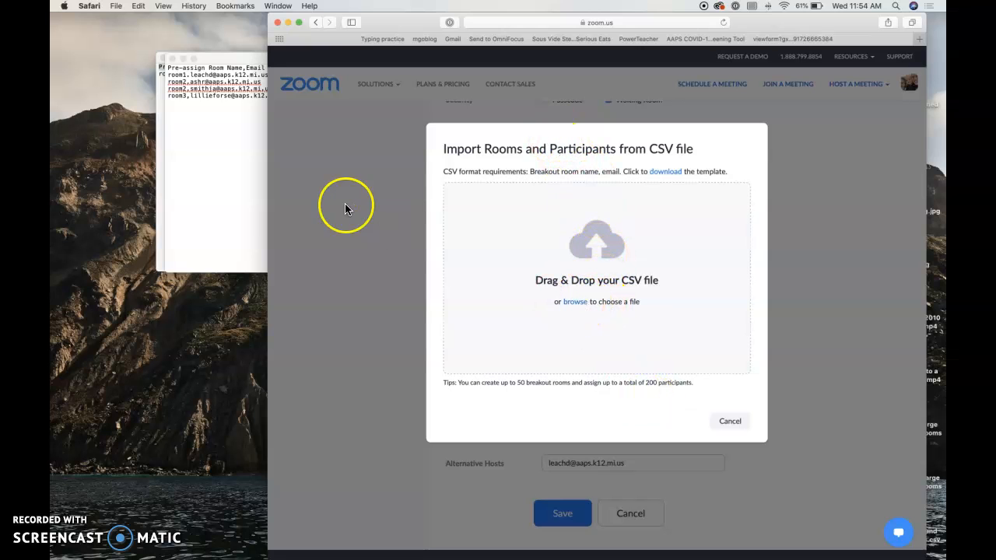
pyautogui.click(580, 304)
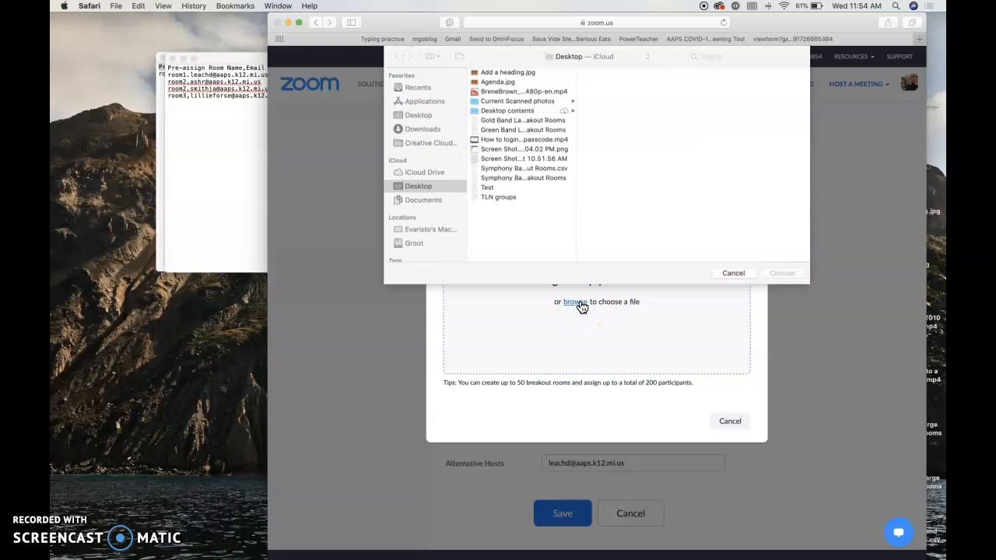
pyautogui.click(416, 116)
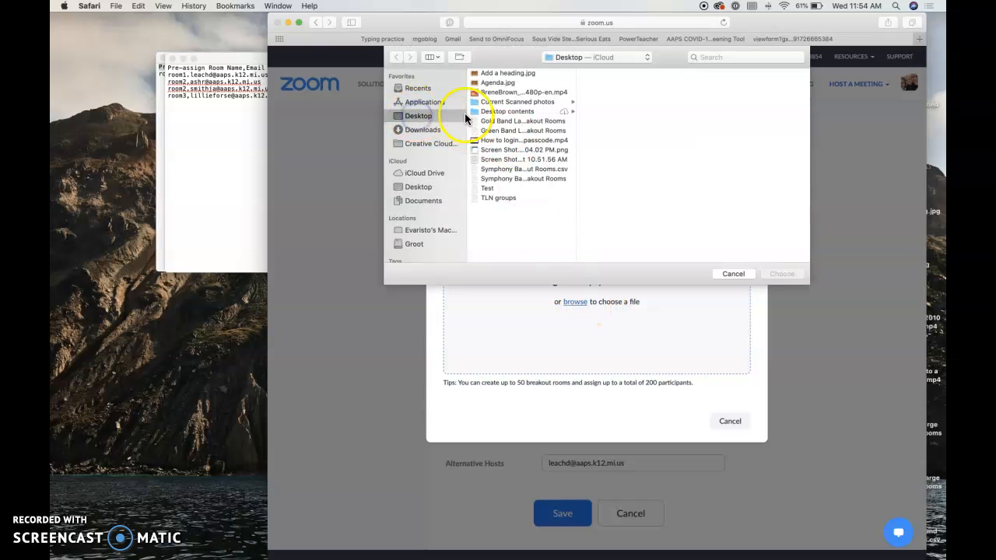
pyautogui.click(506, 198)
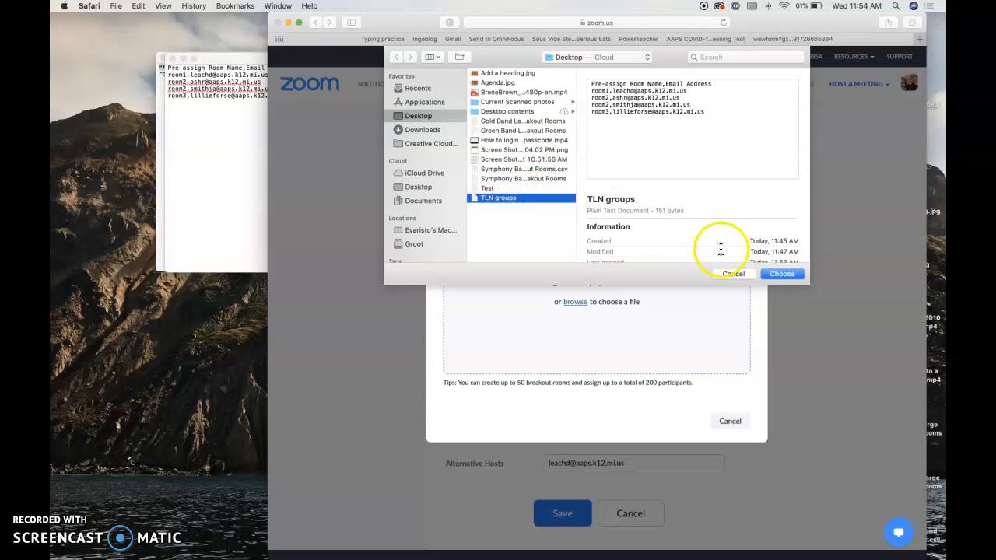
pyautogui.click(782, 275)
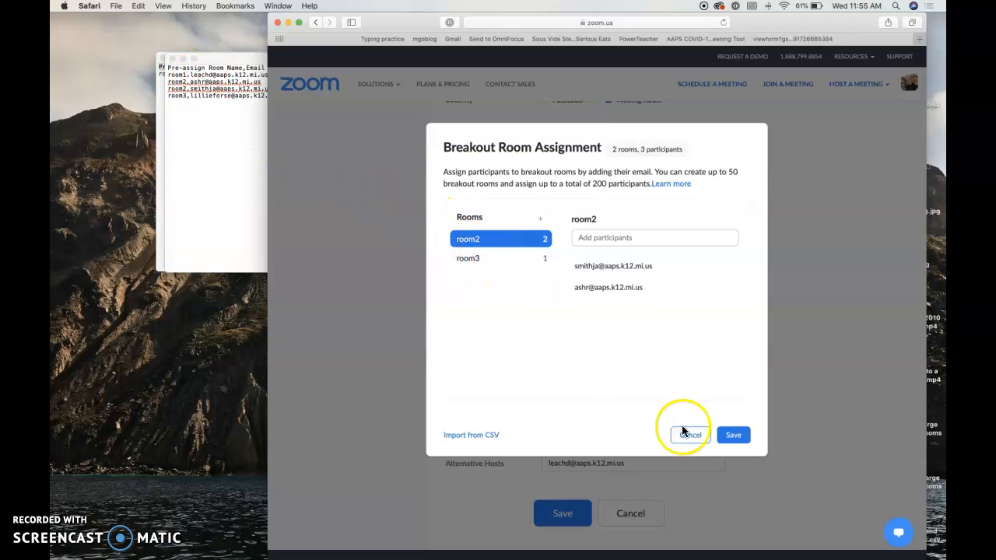
pyautogui.click(733, 437)
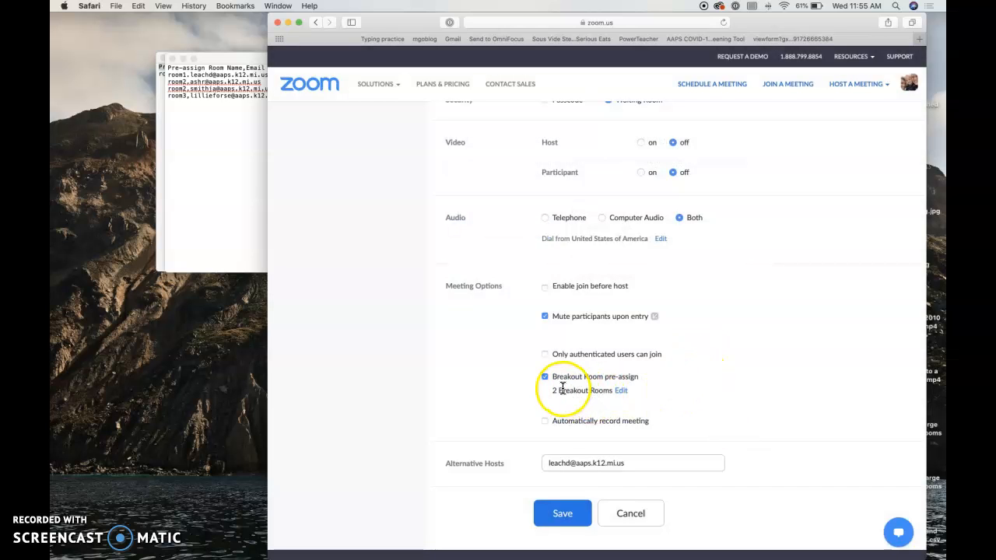
# - Save the HS TLN meeting and review its details, including the Breakout Room entry
pyautogui.click(563, 517)
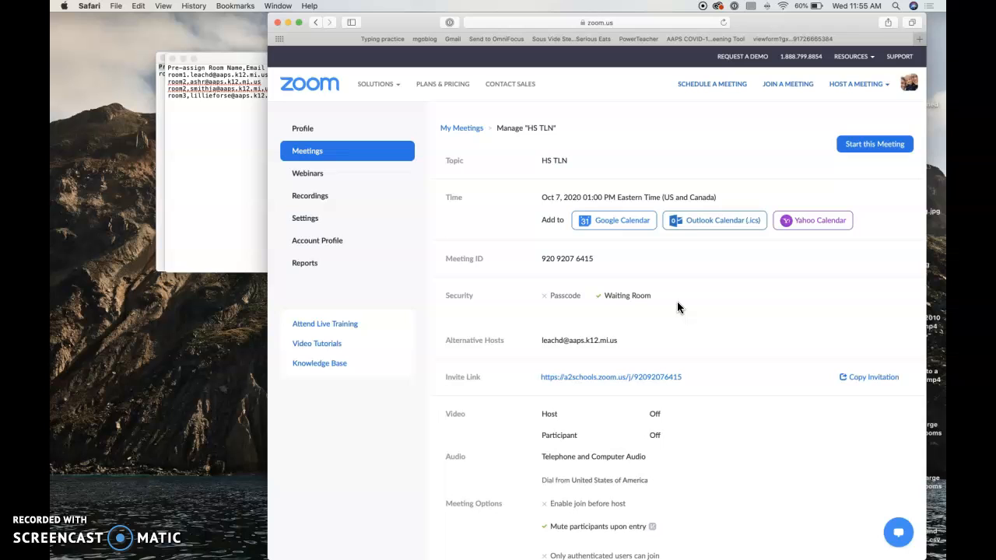
pyautogui.click(709, 369)
pyautogui.scroll(-10, 708, 374)
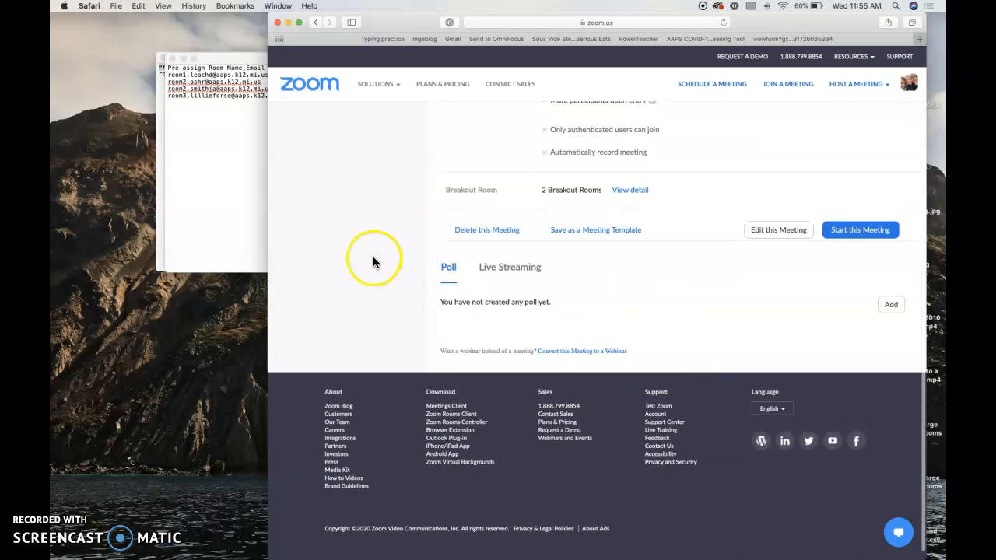
pyautogui.scroll(10, 362, 263)
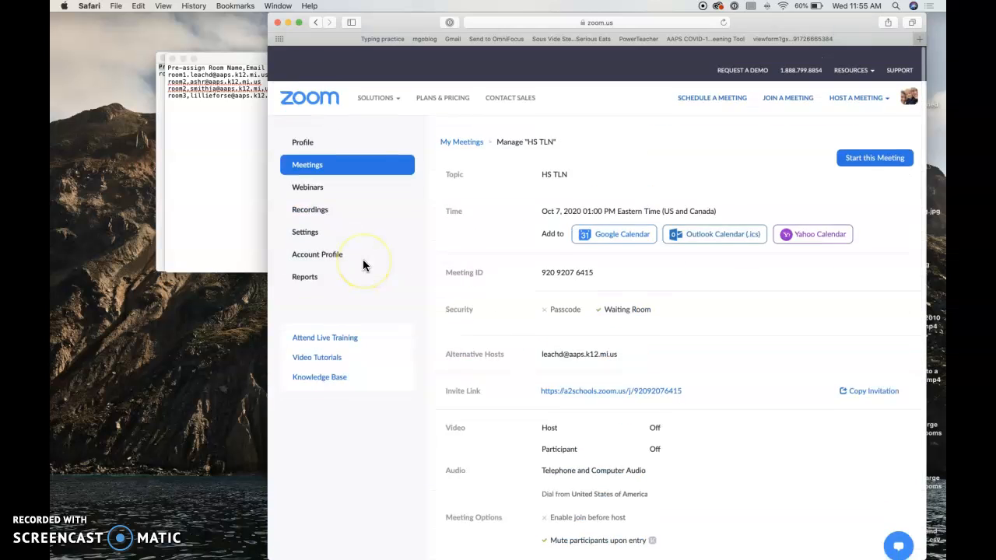